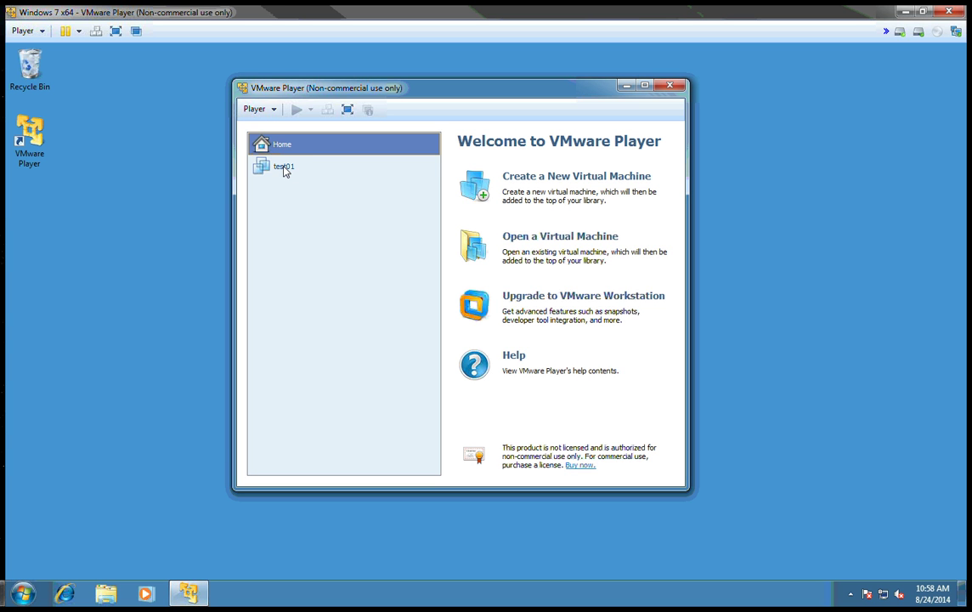
# Select test01 in the library to show its summary: powered off, CentOS, 1 GB RAM.
pyautogui.click(285, 170)
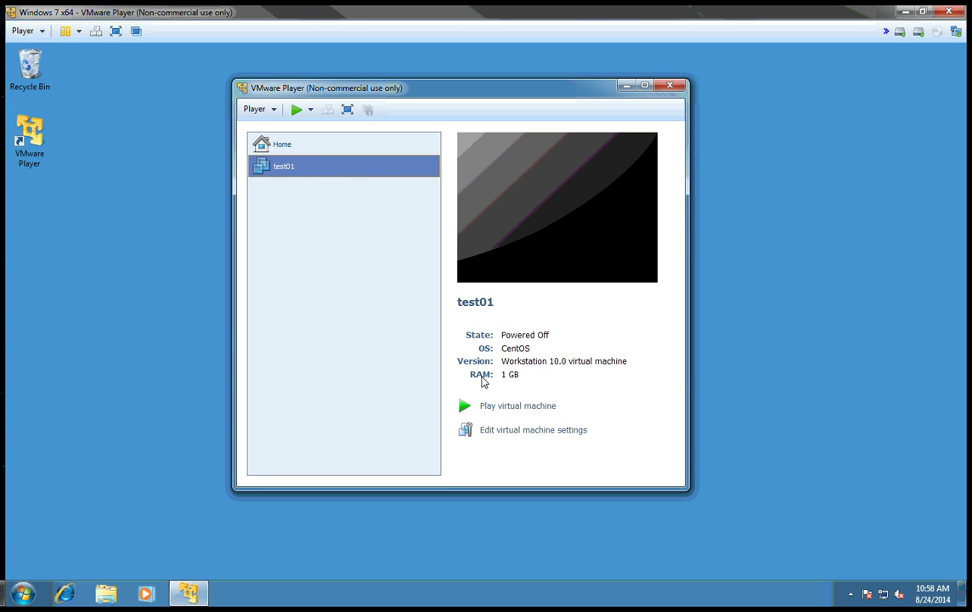
# Switch test01's CD/DVD (IDE) drive to use an ISO image file.
pyautogui.click(509, 434)
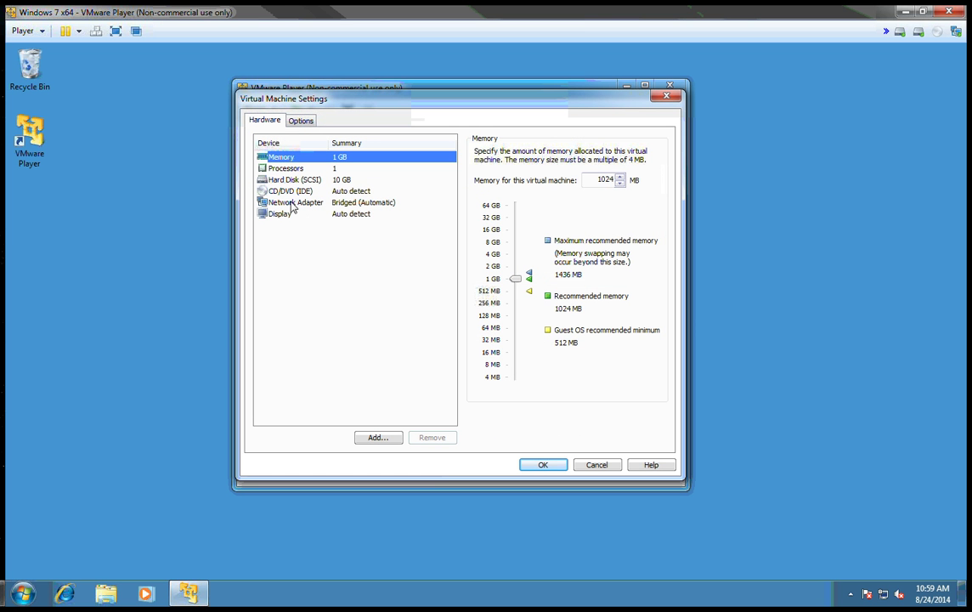
pyautogui.click(287, 195)
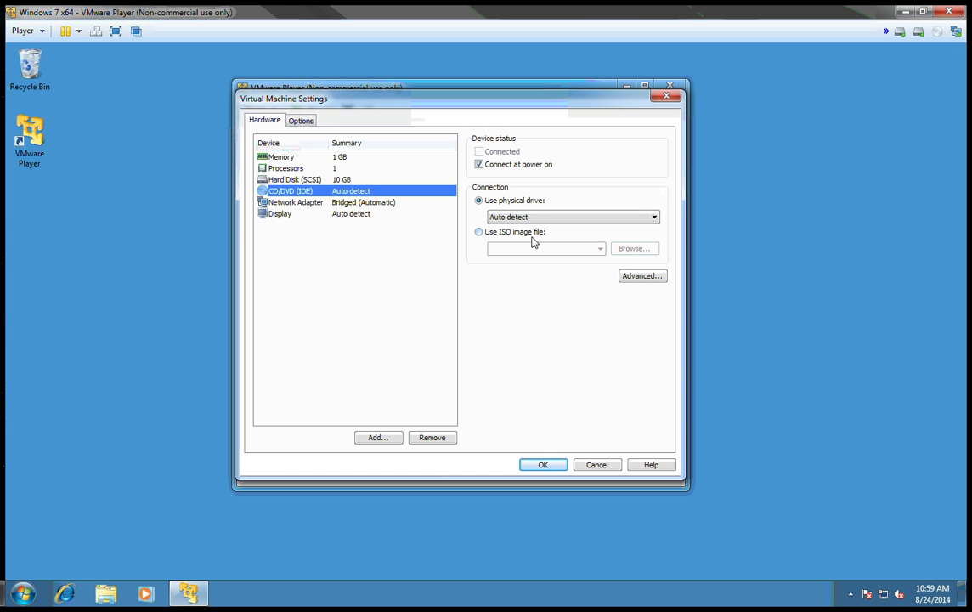
pyautogui.click(479, 233)
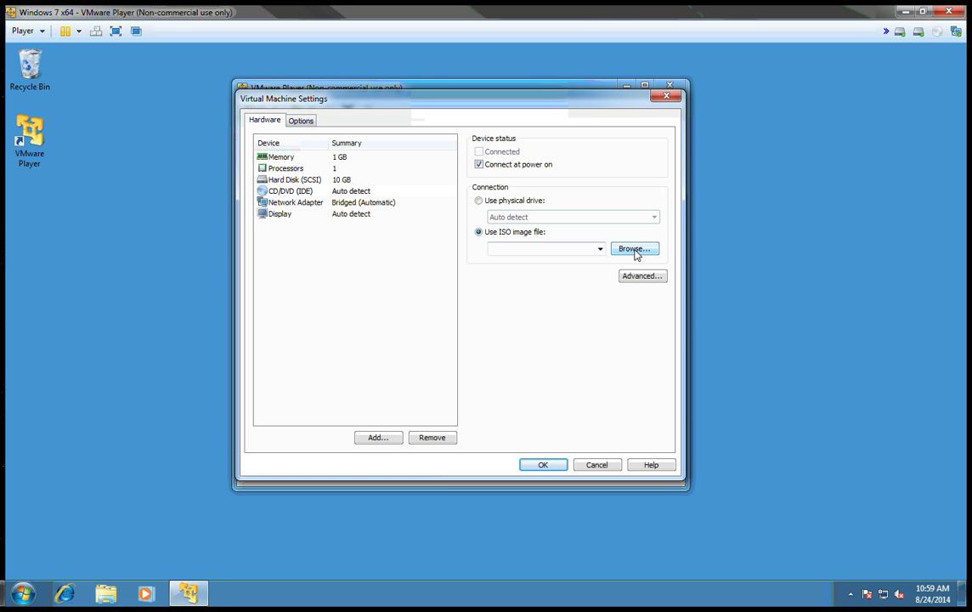
# Attach J:\Files\CentOS-6.4-i386-bin-DVD1 as the CD/DVD drive's ISO image.
pyautogui.click(635, 249)
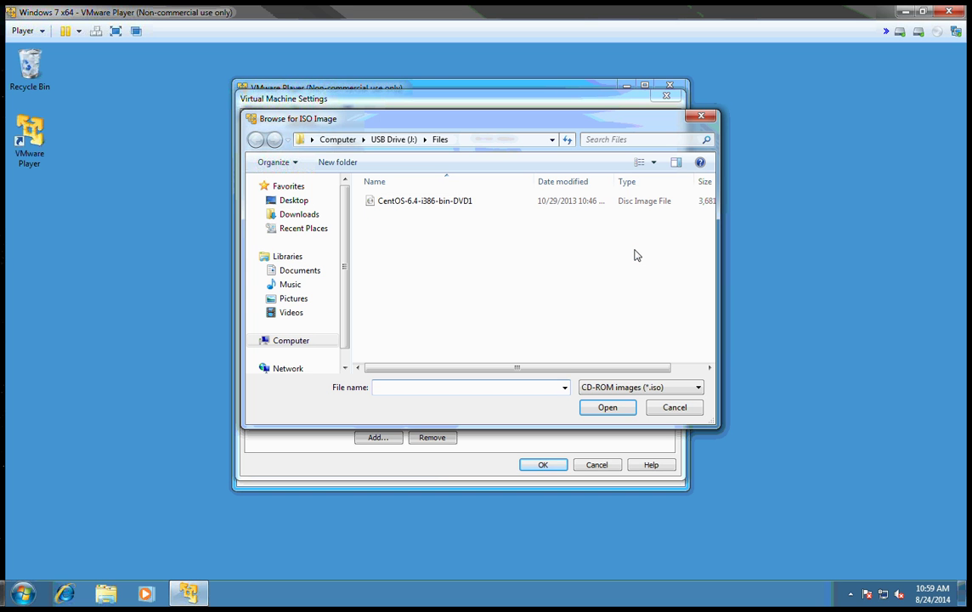
pyautogui.click(411, 204)
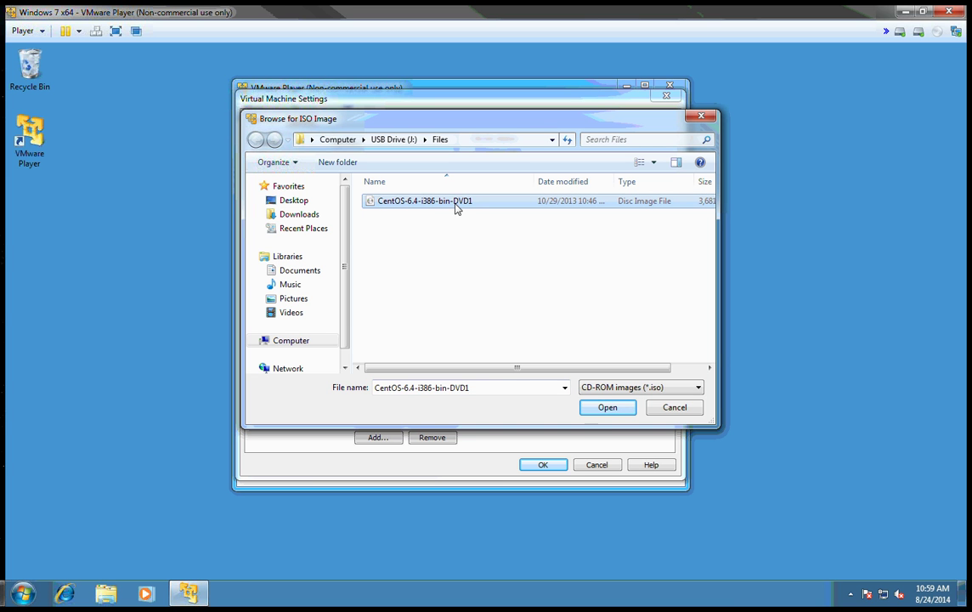
pyautogui.click(608, 409)
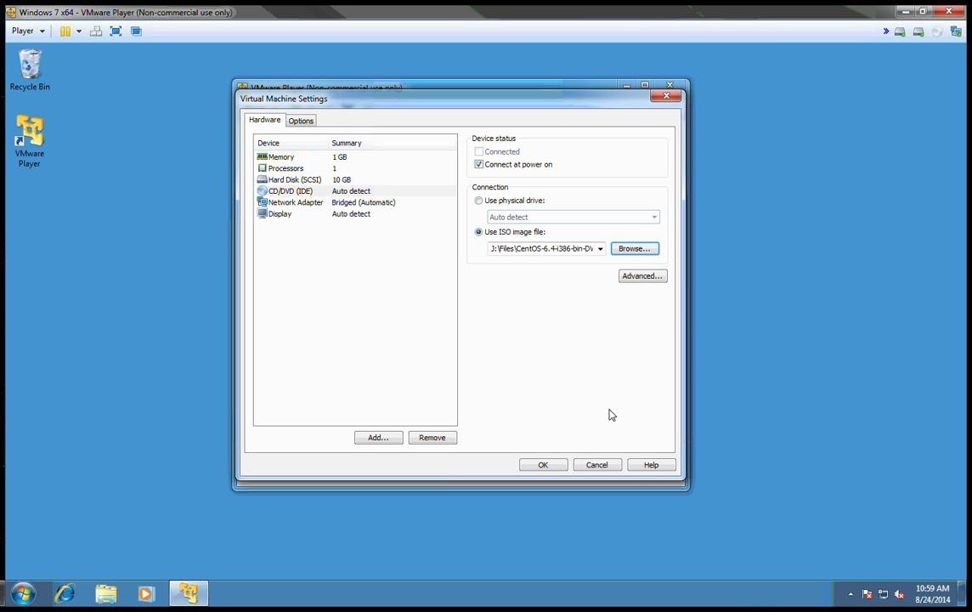
# Confirm the Virtual Machine Settings so test01 keeps the CentOS ISO attached.
pyautogui.click(544, 466)
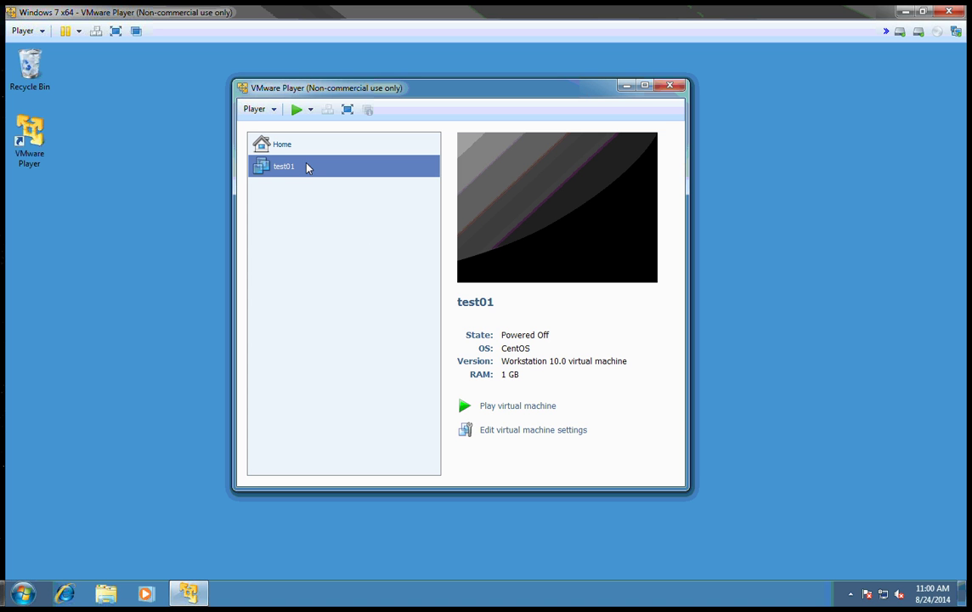
# Power on test01, halt the boot countdown and keep 'Install or upgrade' selected.
pyautogui.click(519, 406)
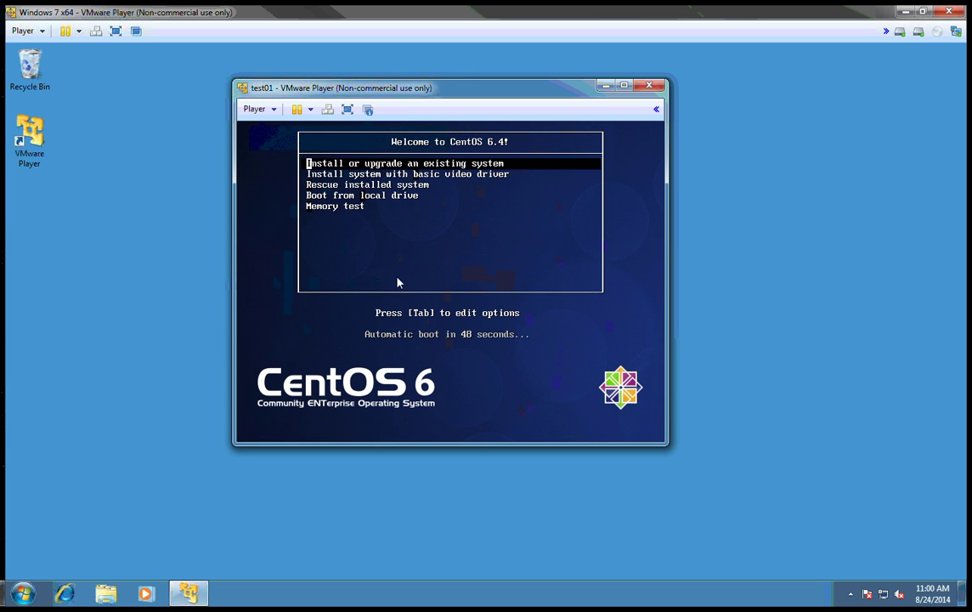
pyautogui.click(516, 265)
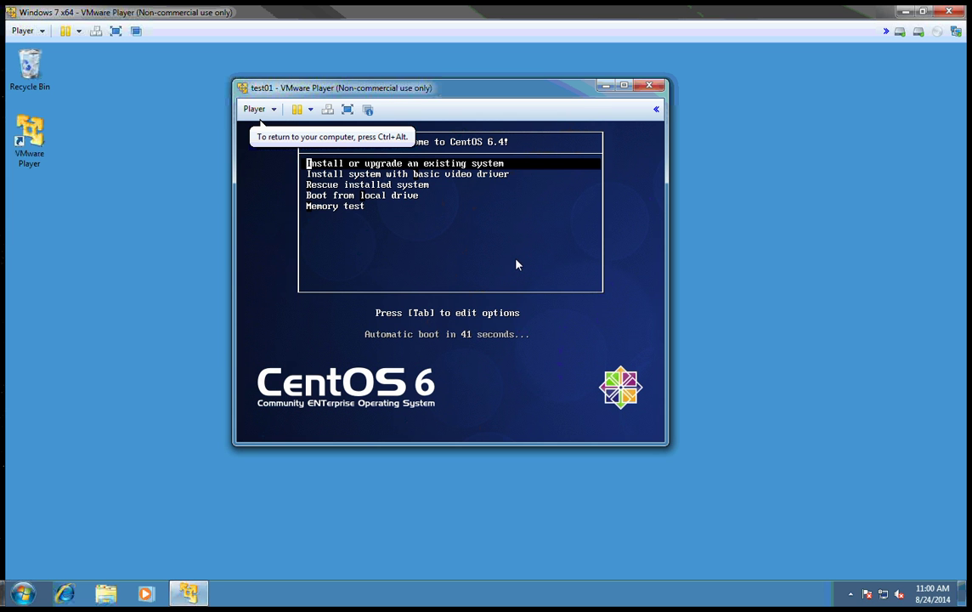
pyautogui.press('Down')
pyautogui.press('Down')
pyautogui.press('Down')
pyautogui.press('Down')
pyautogui.press('Up')
pyautogui.press('Up')
pyautogui.press('Up')
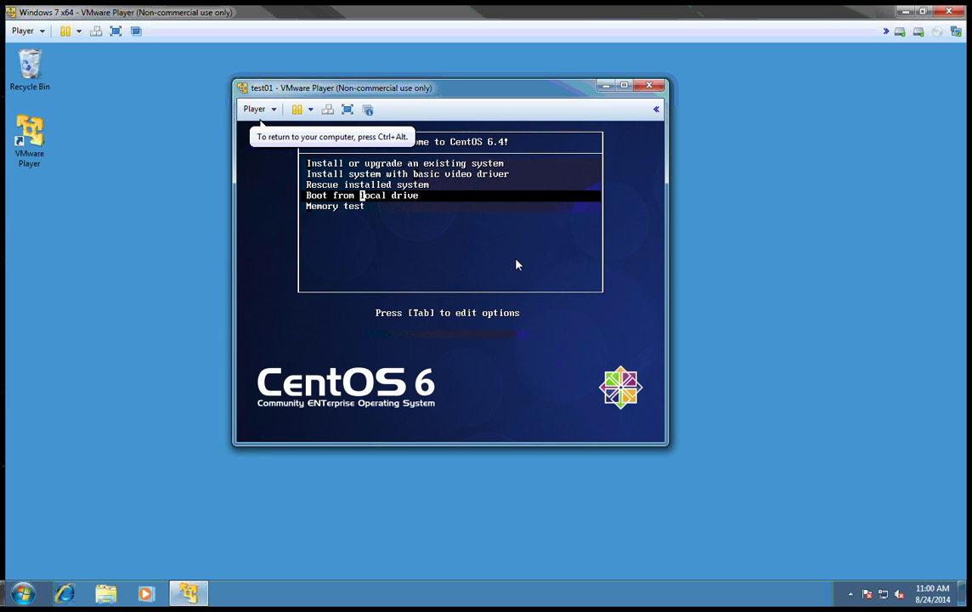
pyautogui.press('Up')
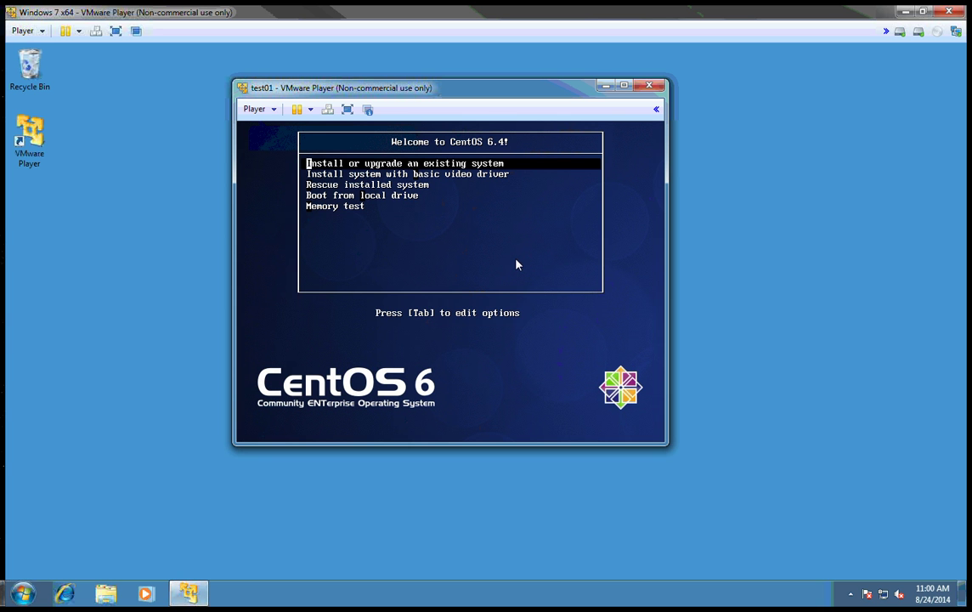
# Release the mouse with Ctrl+Alt and boot 'Install or upgrade an existing system'.
pyautogui.hotkey('ctrl', 'alt')
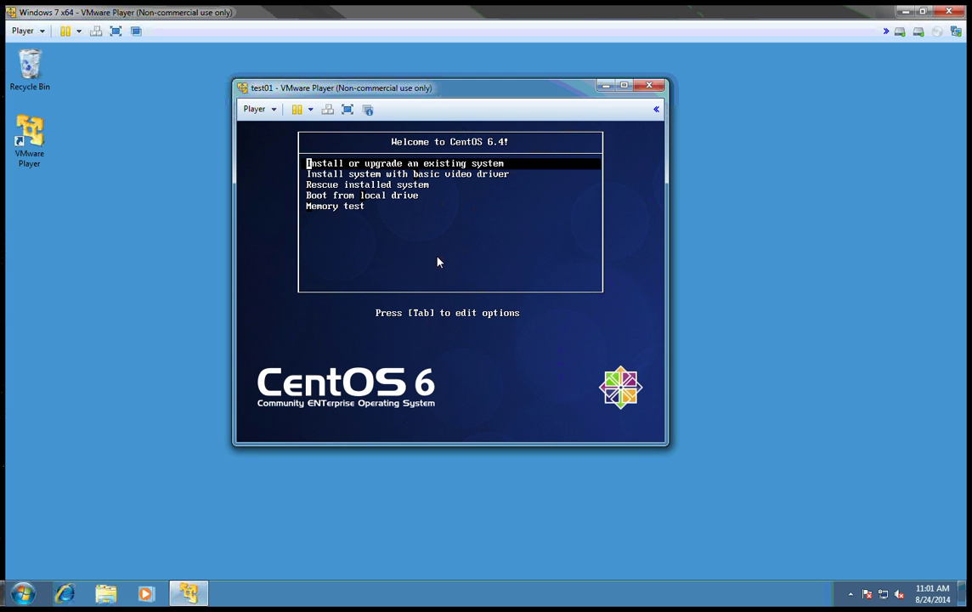
pyautogui.press('Return')
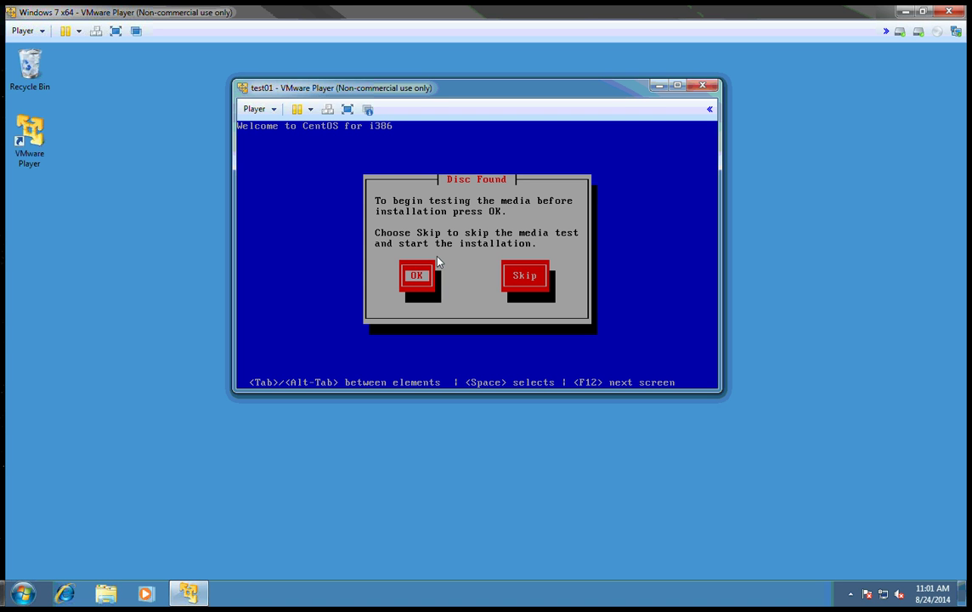
# Choose Skip at the Disc Found media-test prompt.
pyautogui.press('Tab')
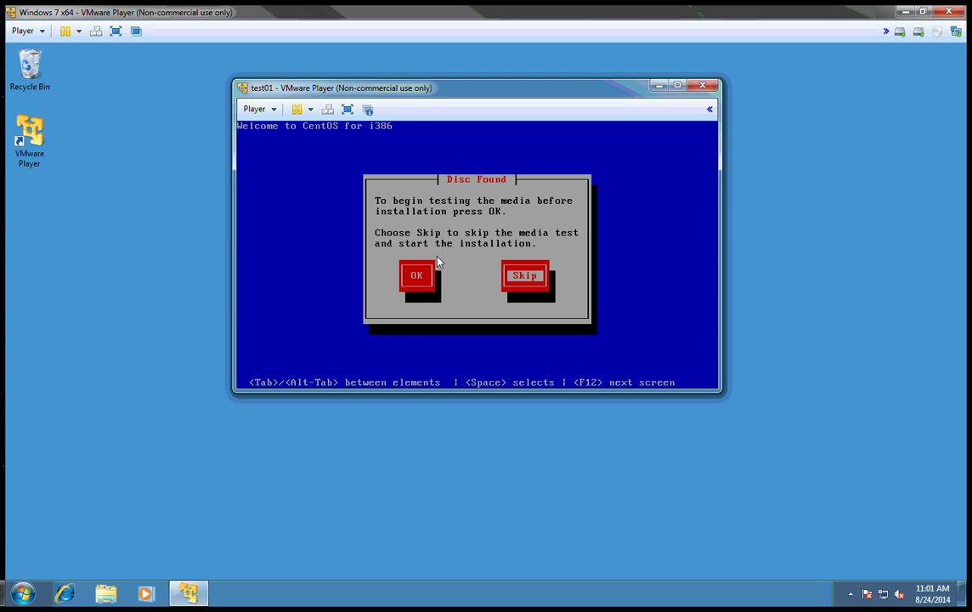
pyautogui.press('space')
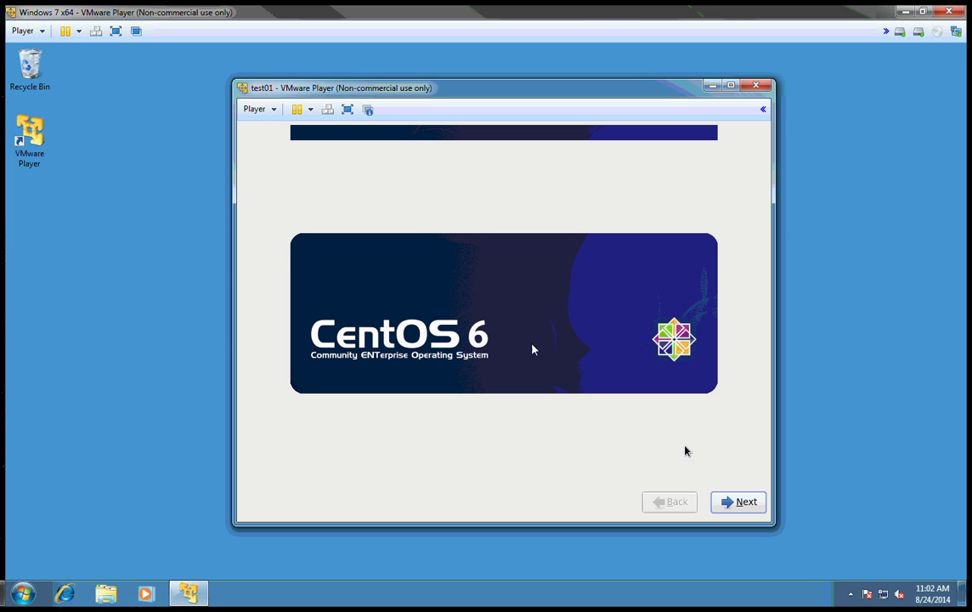
# Get past the splash and accept English language and U.S. English keyboard.
pyautogui.click(738, 509)
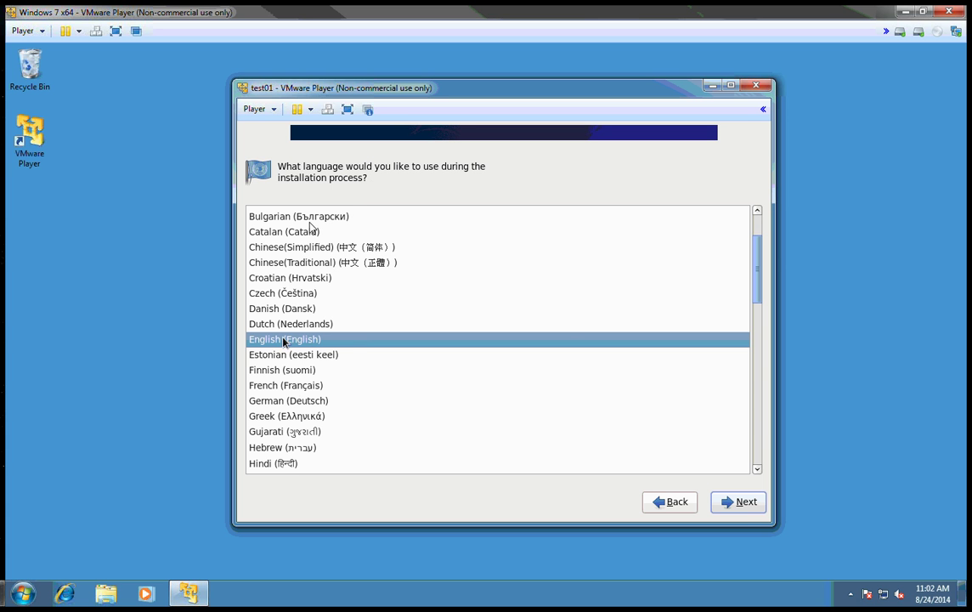
pyautogui.click(739, 503)
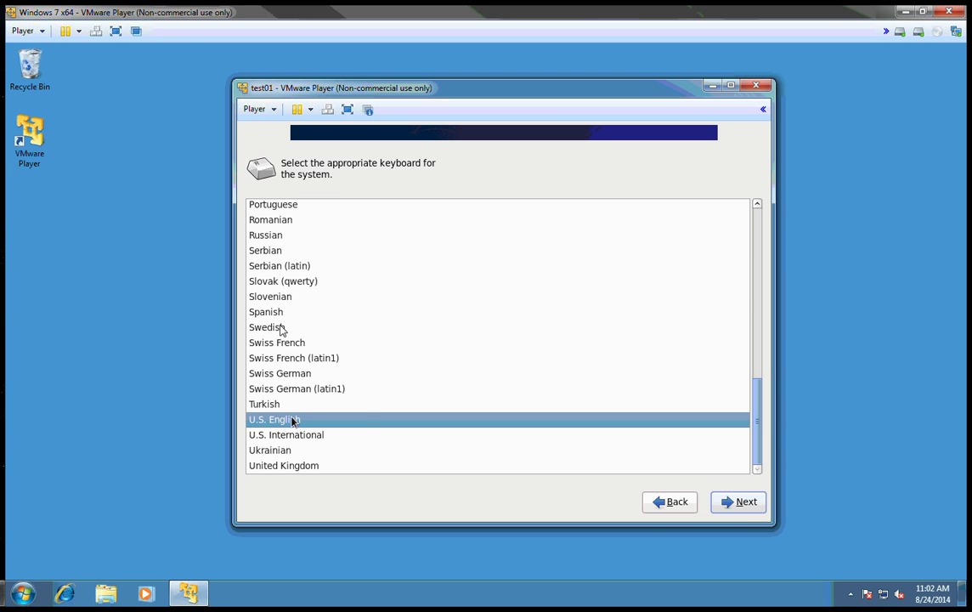
pyautogui.click(737, 503)
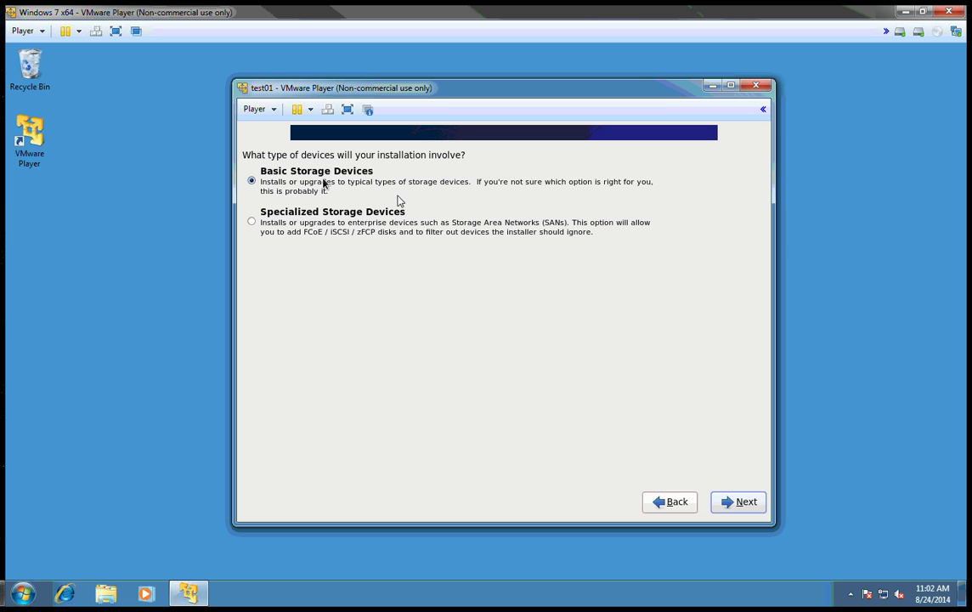
# Choose Basic Storage Devices and agree to discard any data on the virtual disk.
pyautogui.click(728, 502)
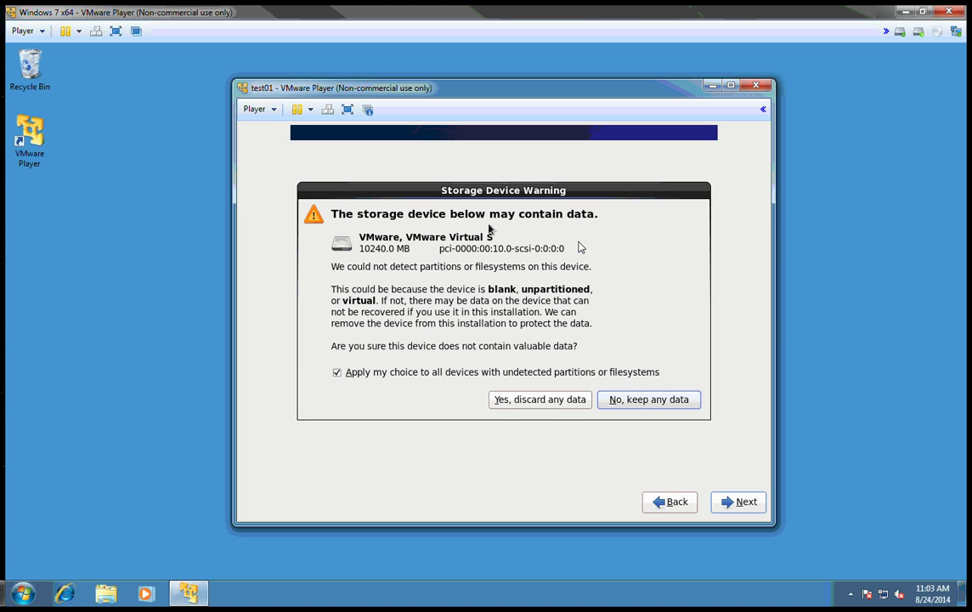
pyautogui.click(526, 399)
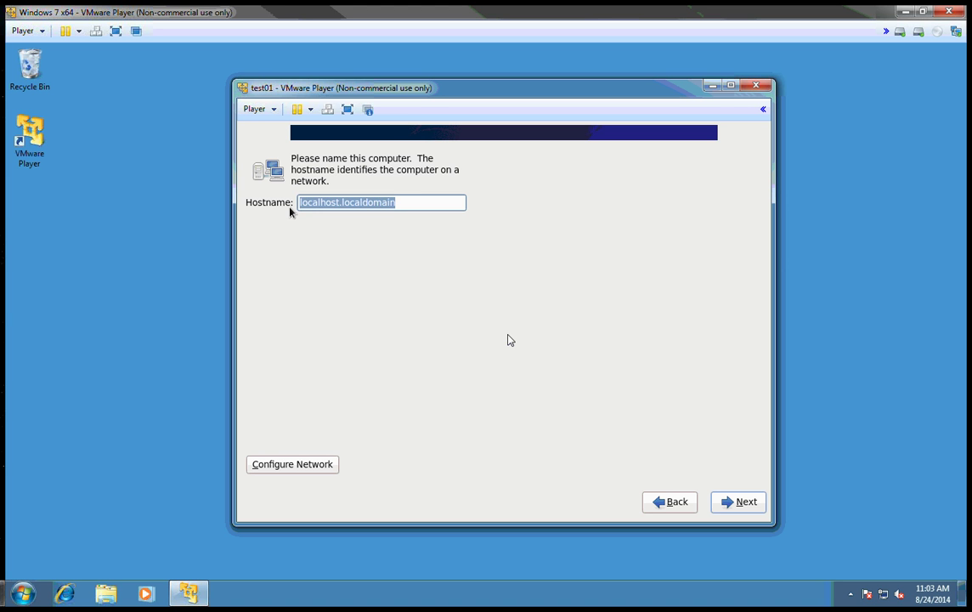
# Set the guest's hostname to test01.
pyautogui.press('BackSpace')
pyautogui.write('test01')
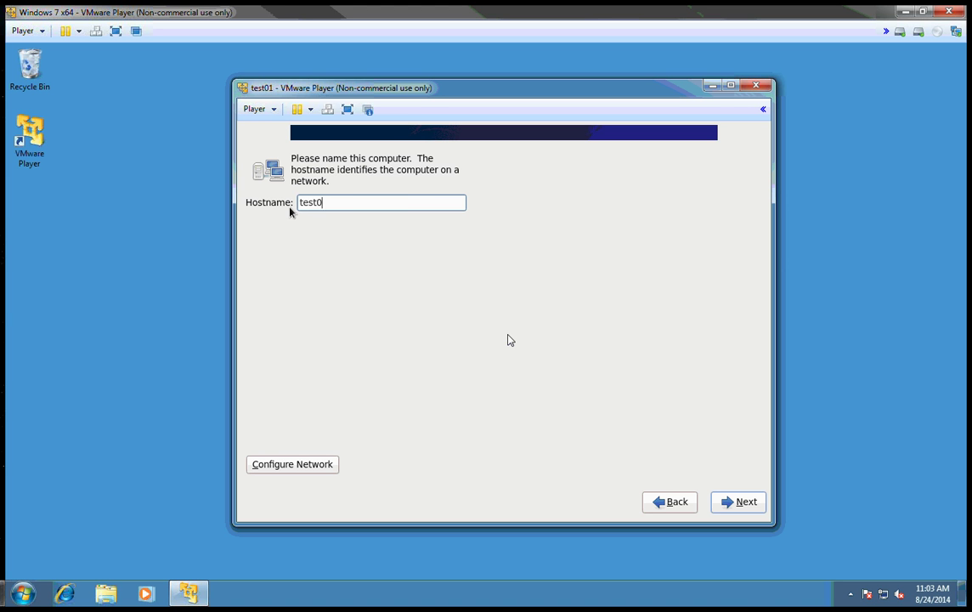
pyautogui.click(738, 502)
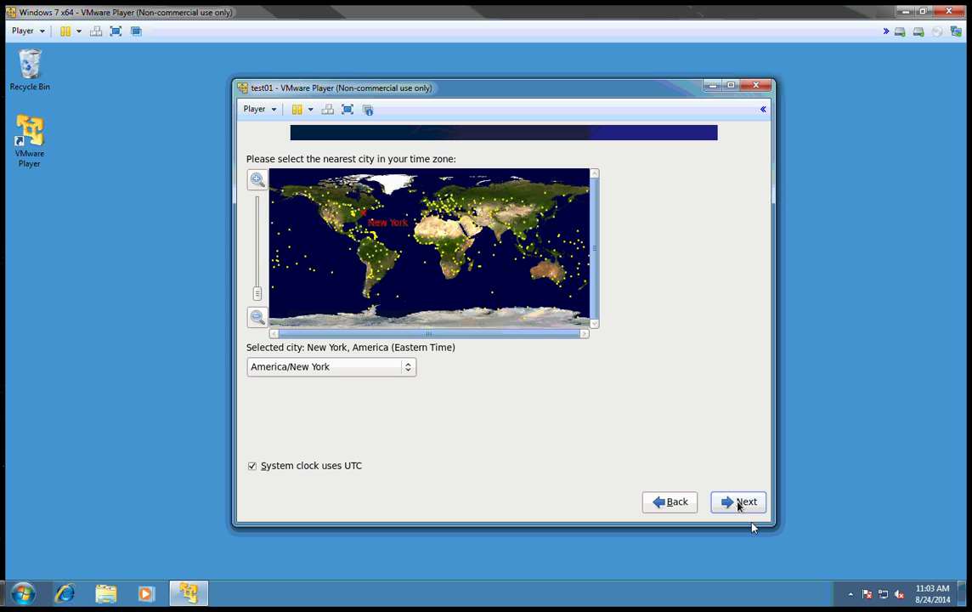
# Set the time zone to America/Chicago and continue to the root password page.
pyautogui.click(408, 367)
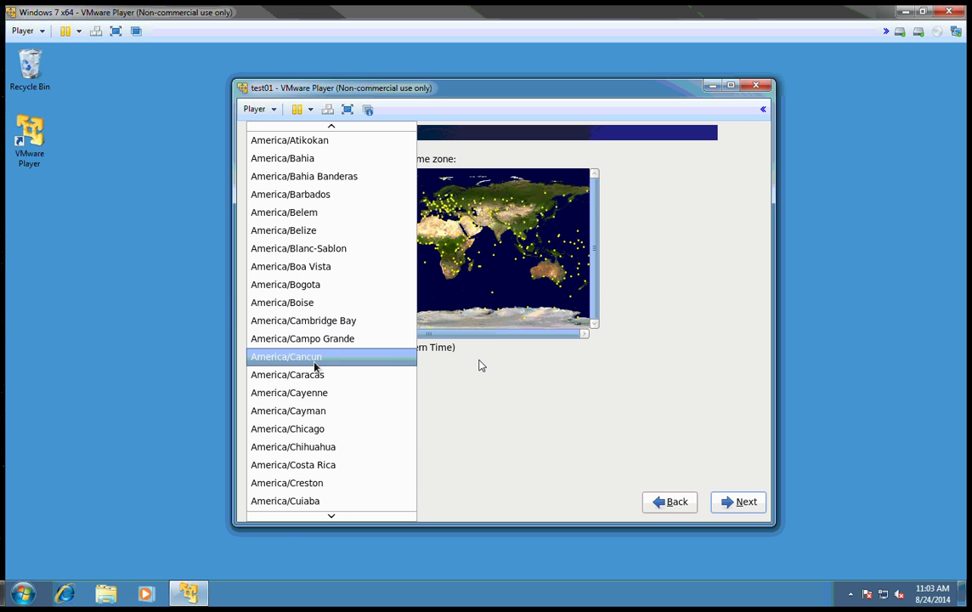
pyautogui.click(321, 431)
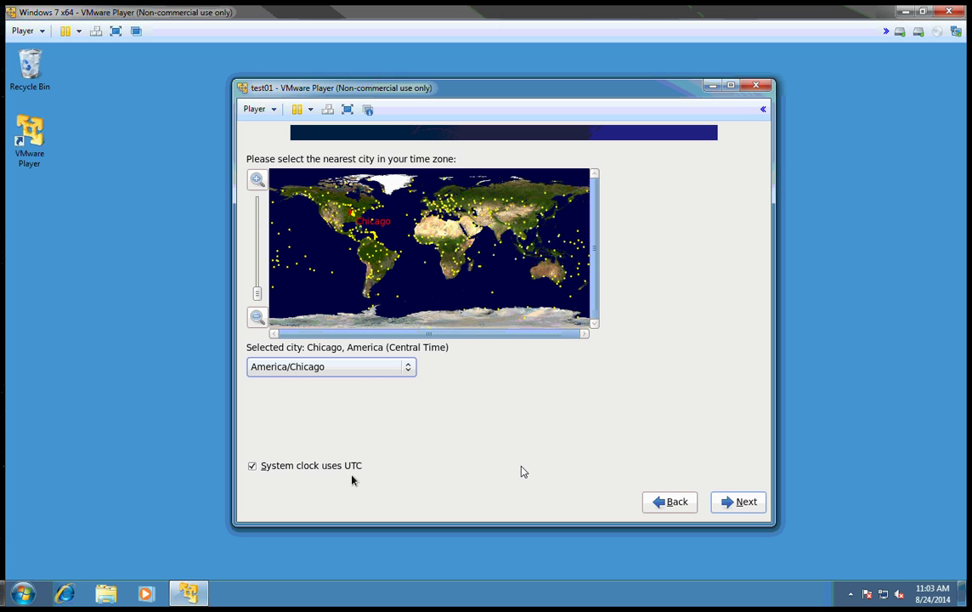
pyautogui.click(740, 509)
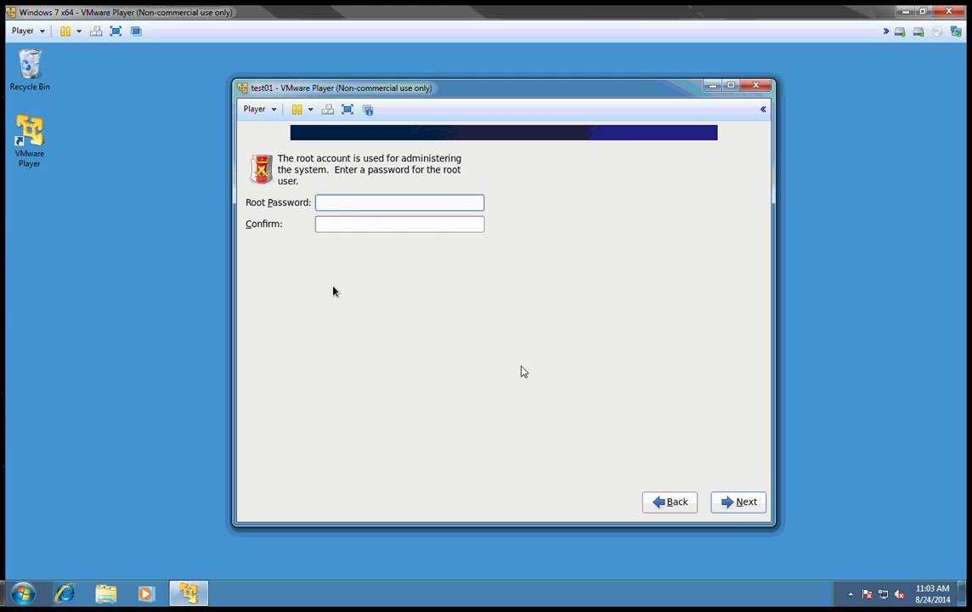
# Enter and confirm the root password, keeping it despite the weak-password warning.
pyautogui.write('•••')
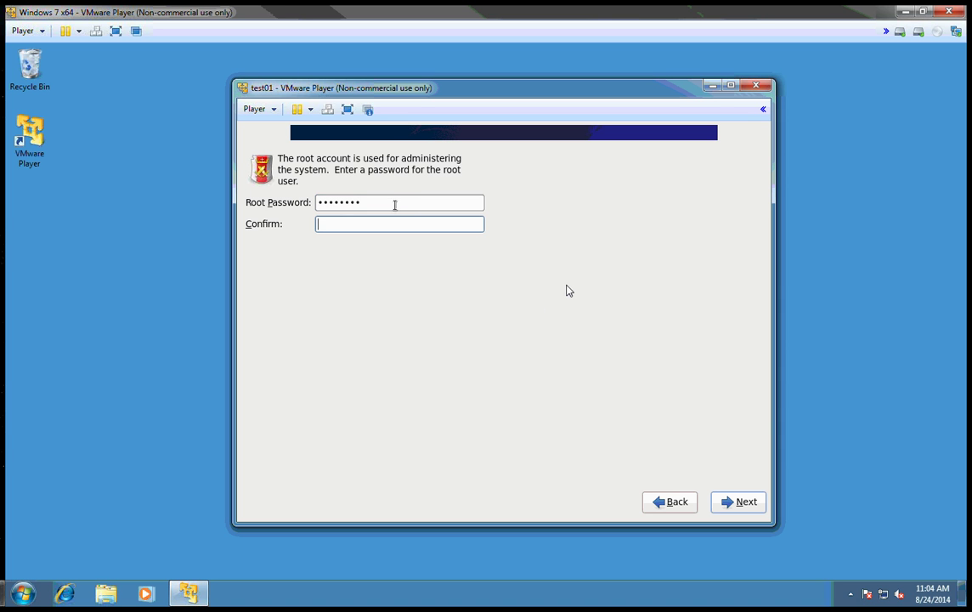
pyautogui.press('Tab')
pyautogui.write('********')
pyautogui.click(727, 510)
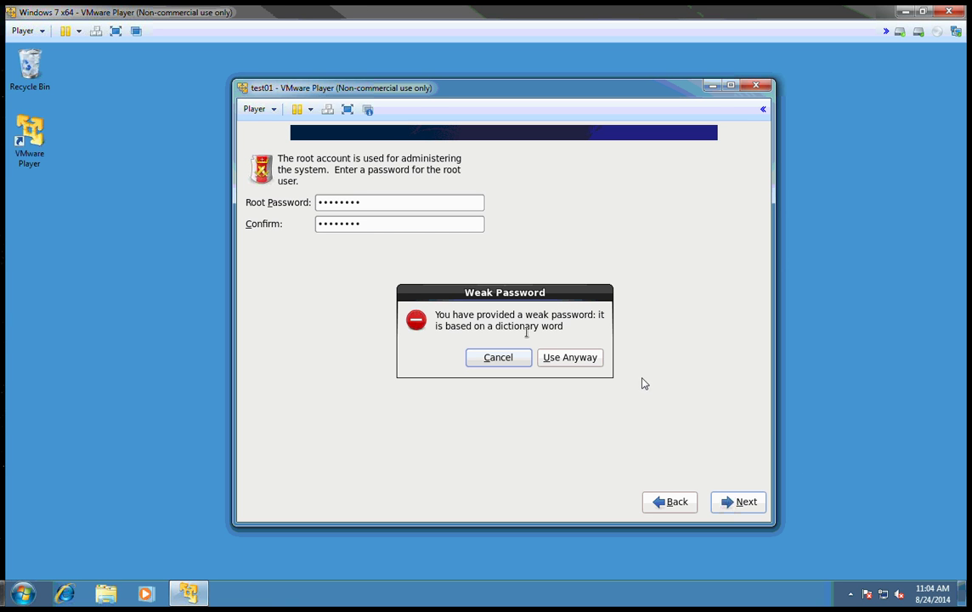
pyautogui.click(579, 360)
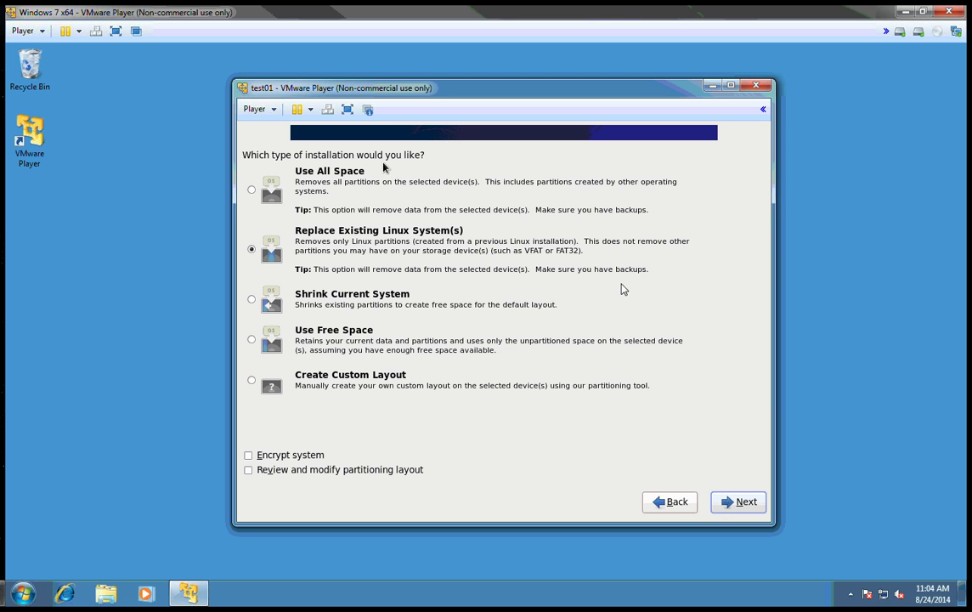
# Choose the Use All Space layout and write the partitioning changes to the virtual disk.
pyautogui.click(252, 190)
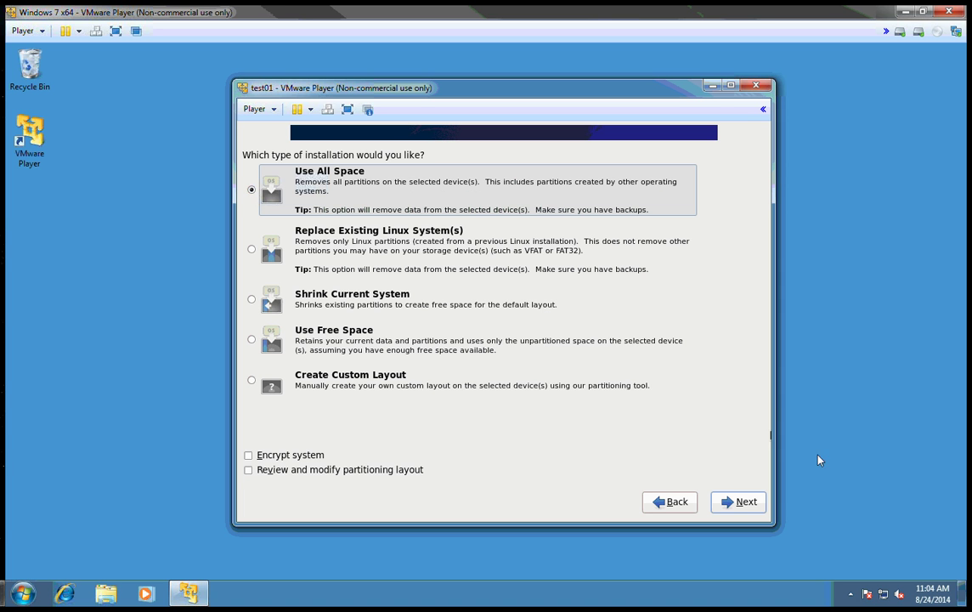
pyautogui.click(741, 500)
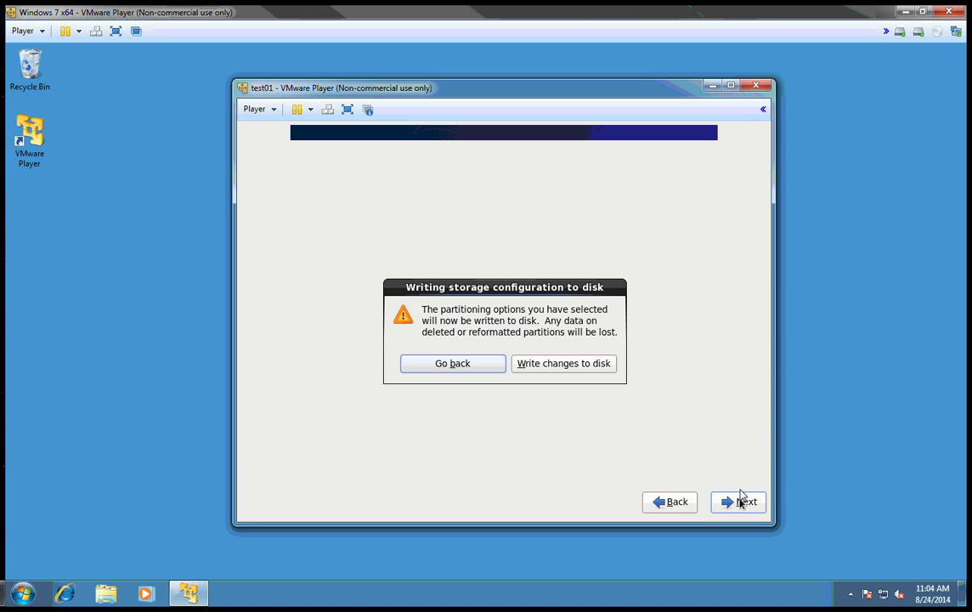
pyautogui.click(569, 369)
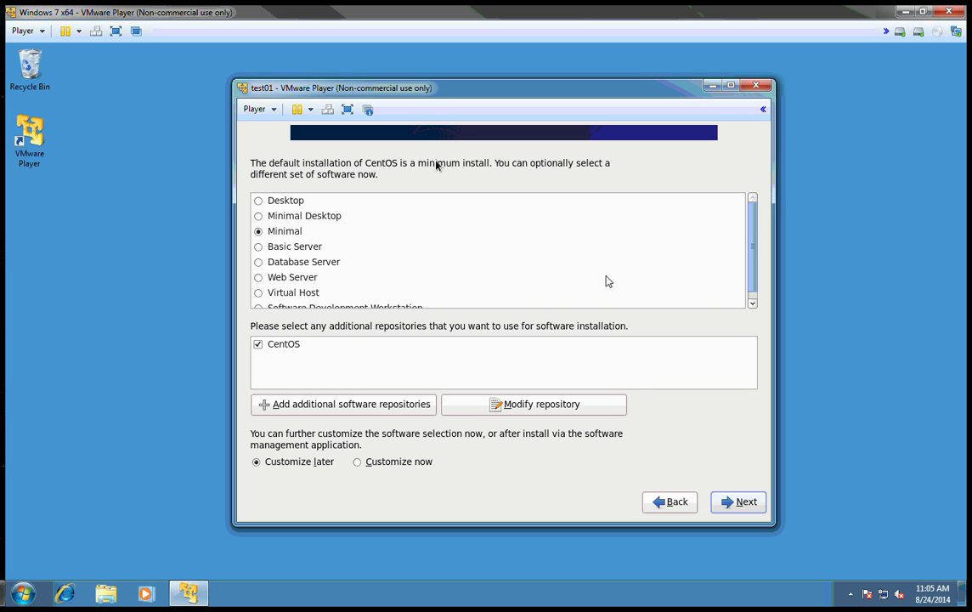
# Install CentOS with the Basic Server software set, then choose Reboot when it finishes.
pyautogui.click(259, 247)
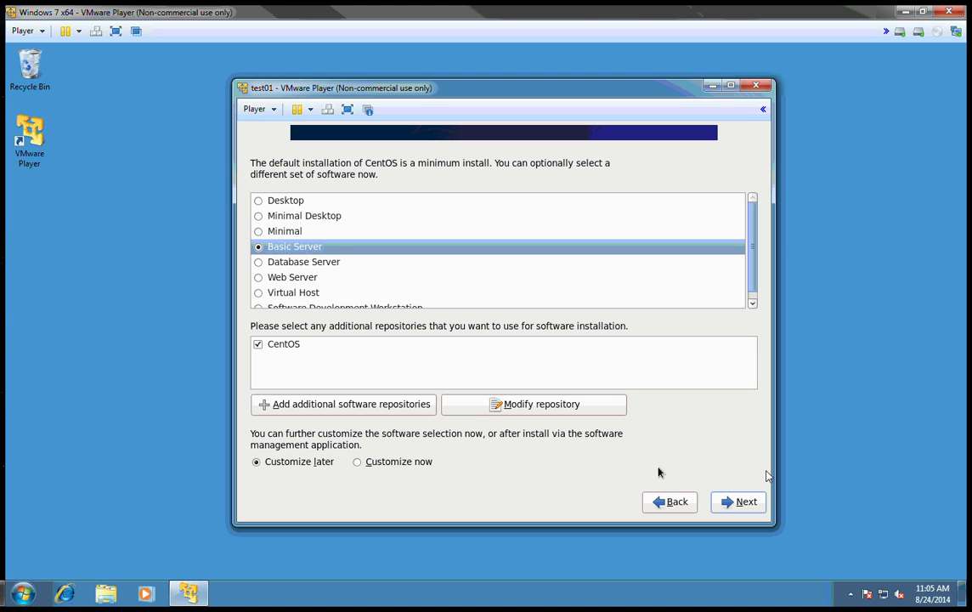
pyautogui.click(742, 495)
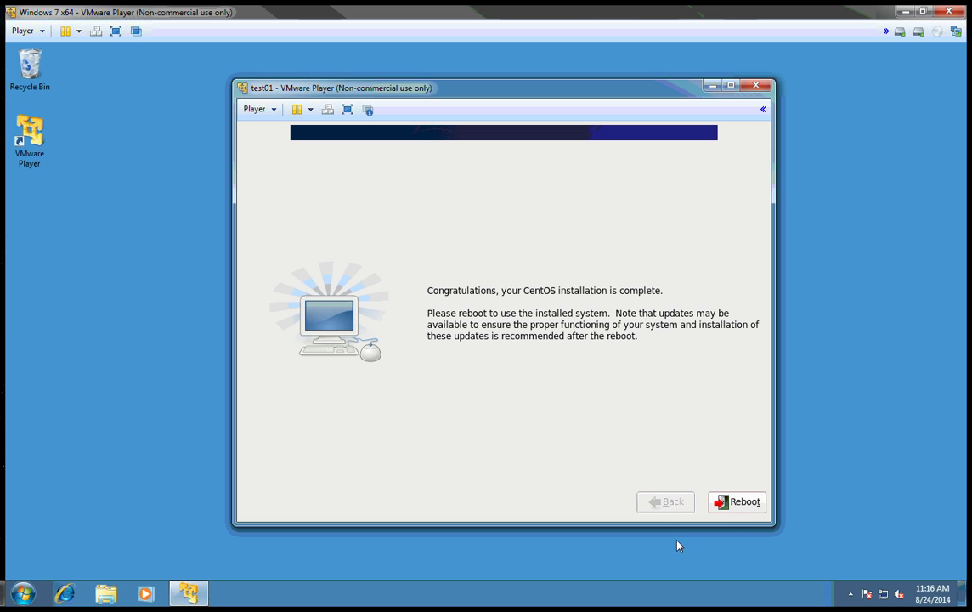
pyautogui.click(731, 502)
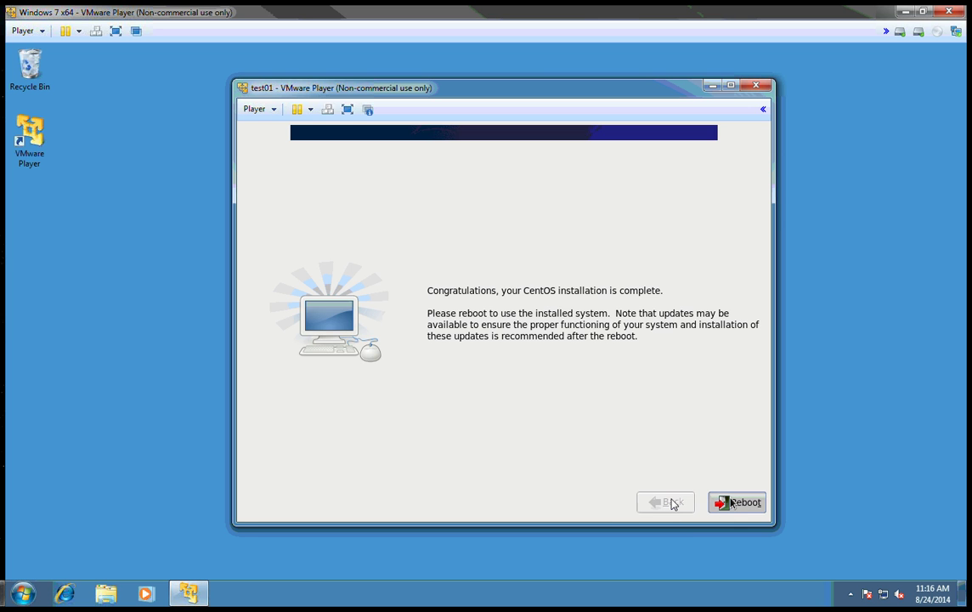